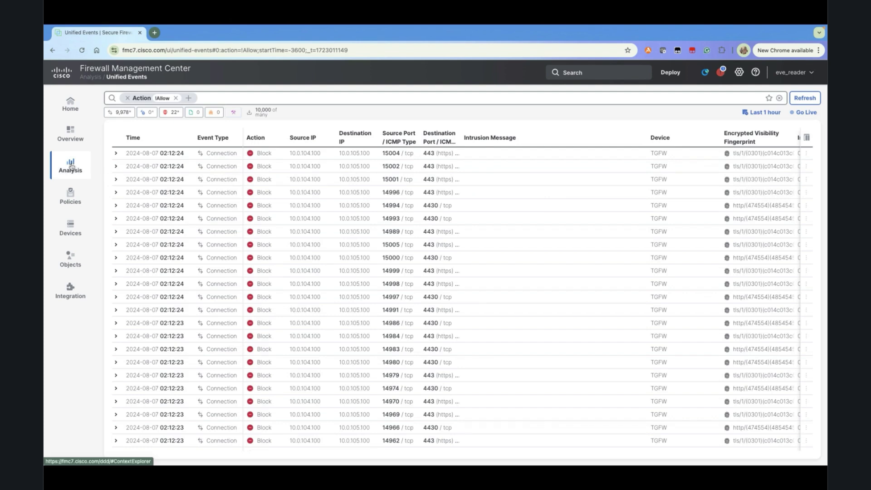
Return to Unified Events and confirm the column list includes MITRE ATT&CK and Other Enrichment
click(72, 167)
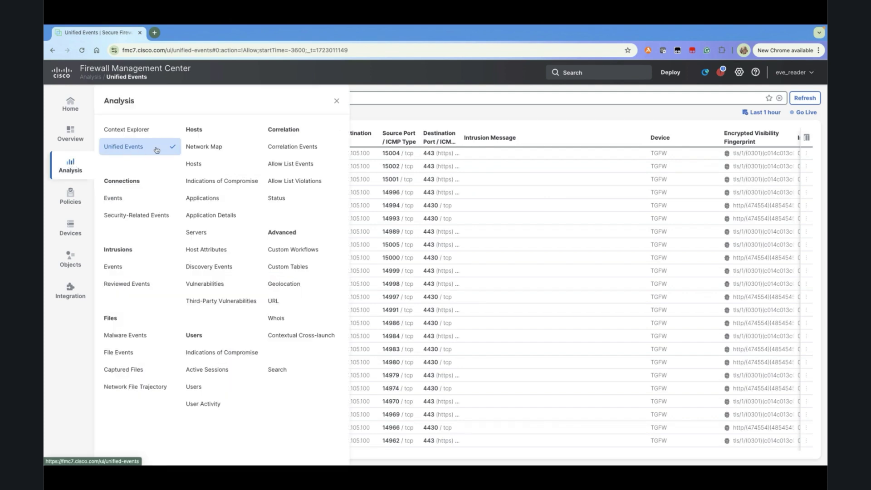
click(402, 117)
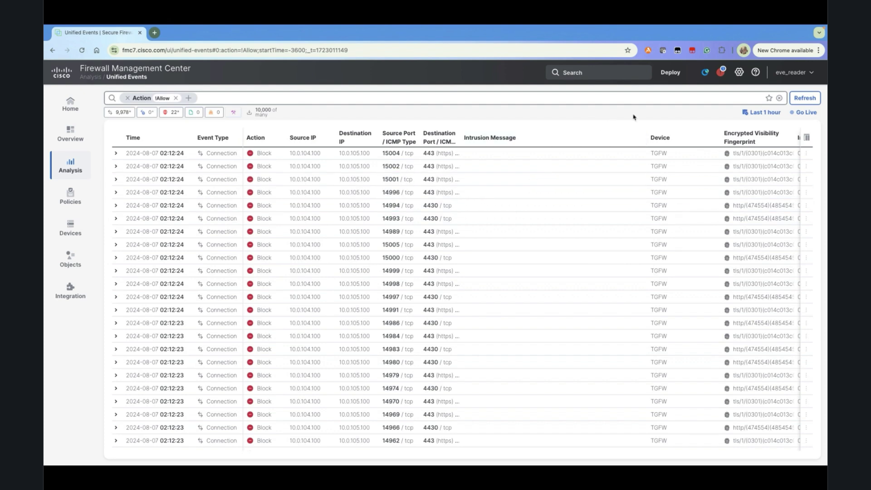
click(807, 139)
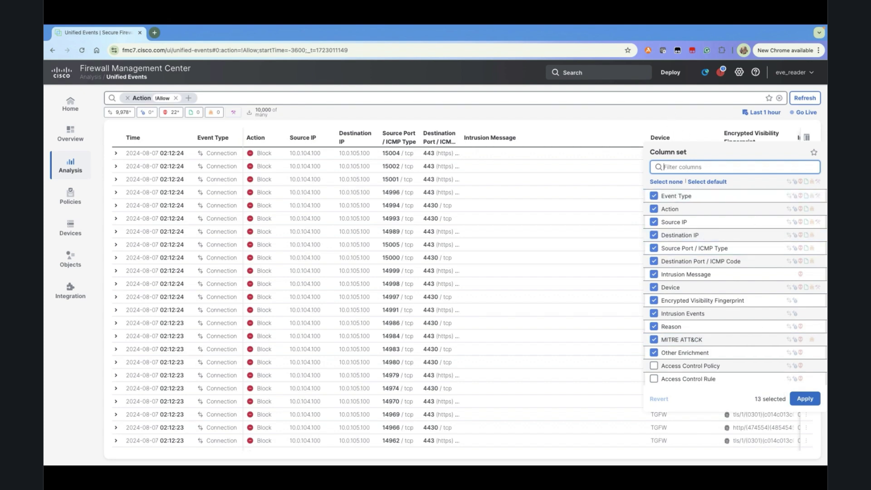
click(679, 110)
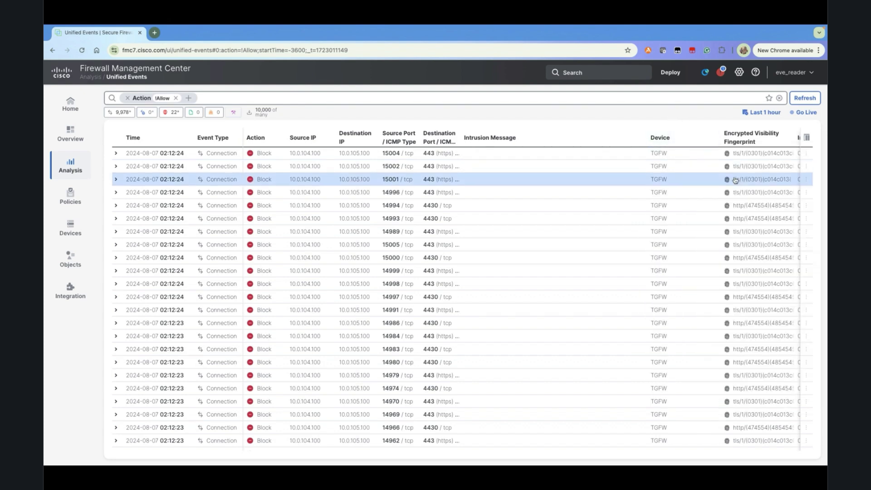
scroll(680, 204, right, 5)
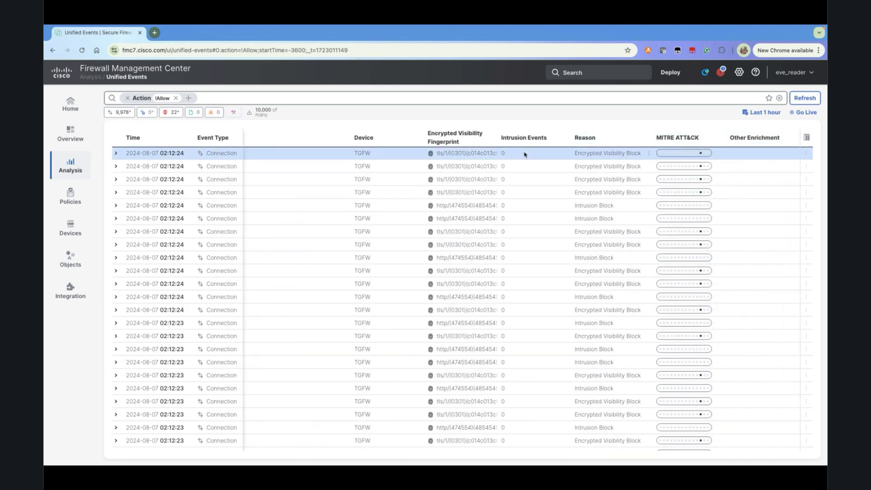
Expand the first blocked event's enrichments under TA0011 Command and Control to reveal T1573 Encrypted Channel
click(117, 155)
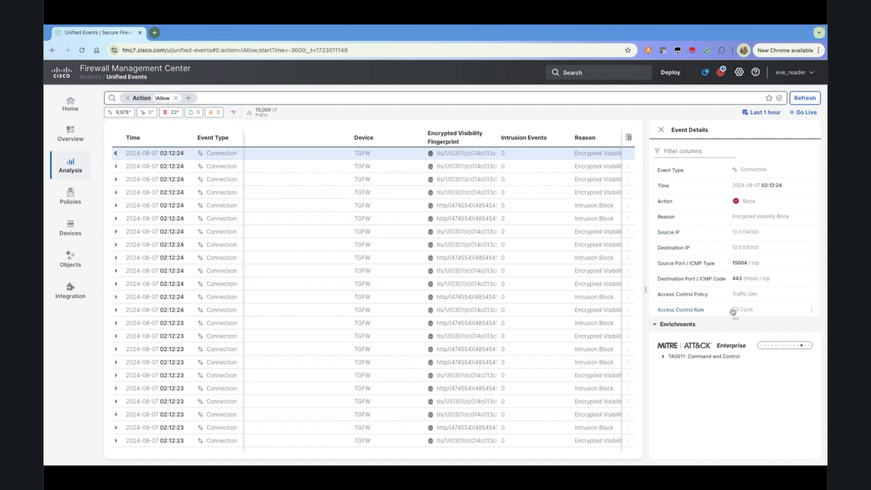
click(657, 329)
scroll(683, 379, down, 3)
scroll(683, 378, down, 3)
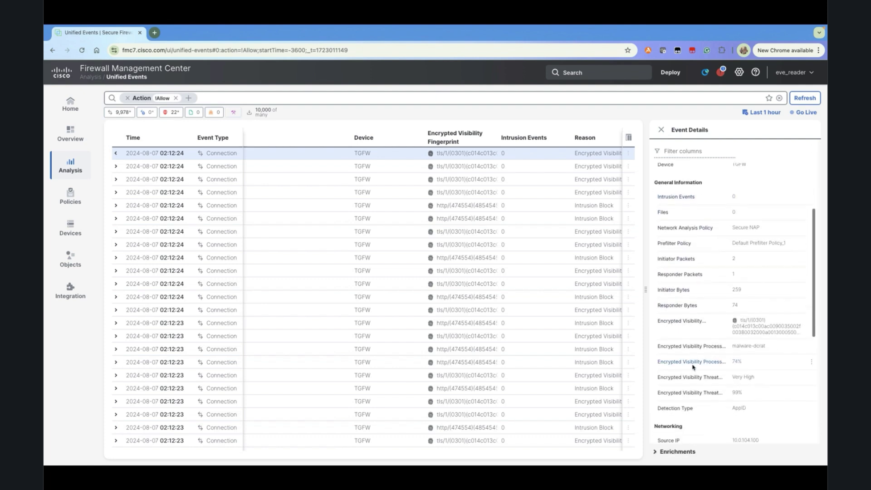
scroll(683, 378, down, 3)
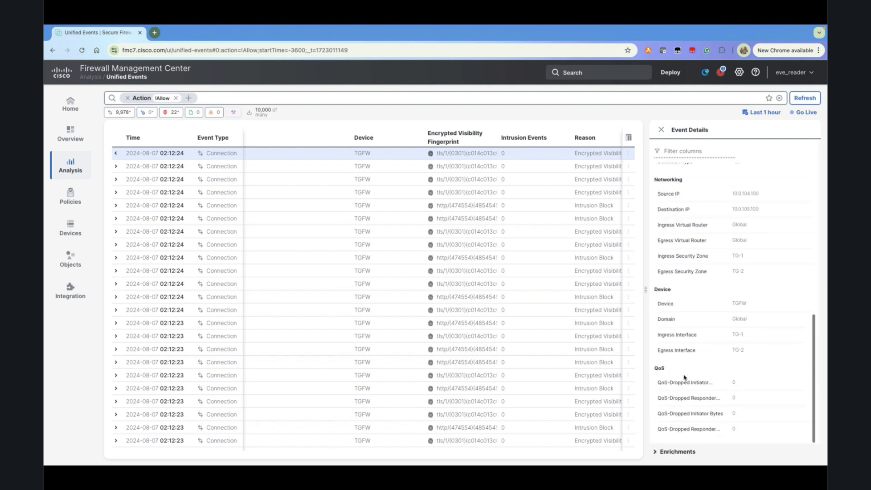
click(657, 454)
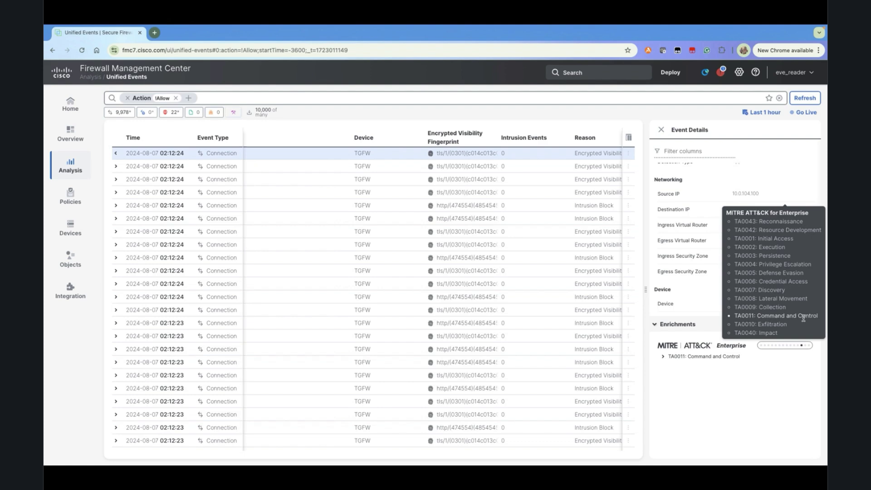
click(664, 358)
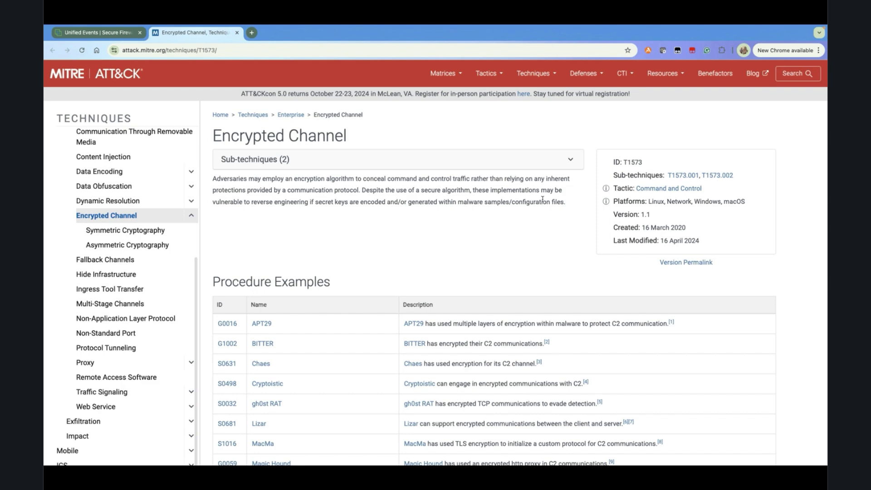
click(104, 33)
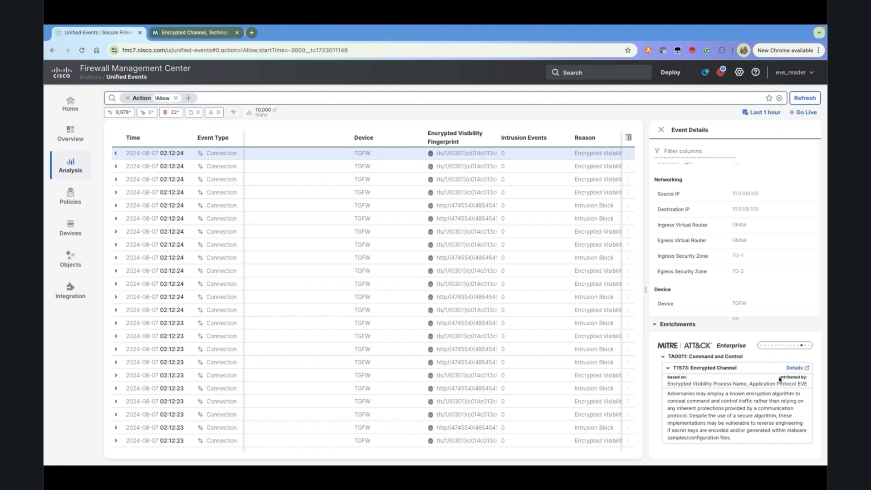
Review the T1573 attribution to EVE via process name and application protocol, then close the details
drag(779, 379, 809, 379)
click(748, 379)
drag(666, 385, 799, 383)
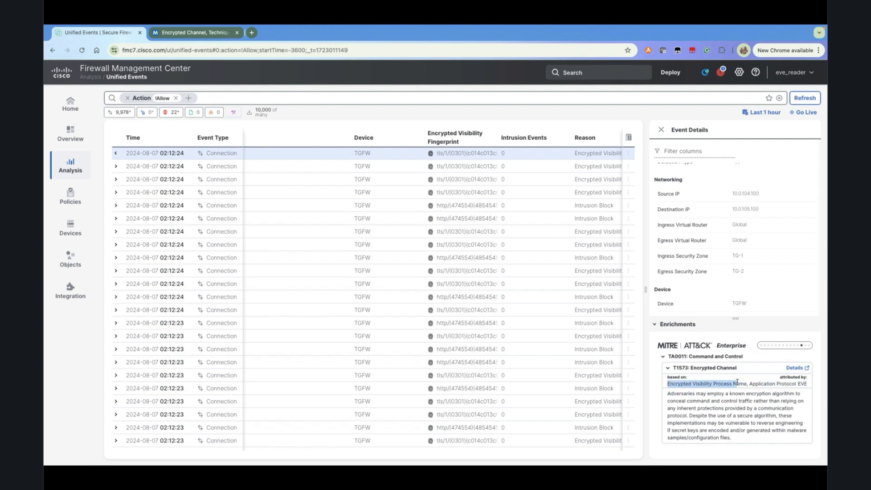
double_click(802, 383)
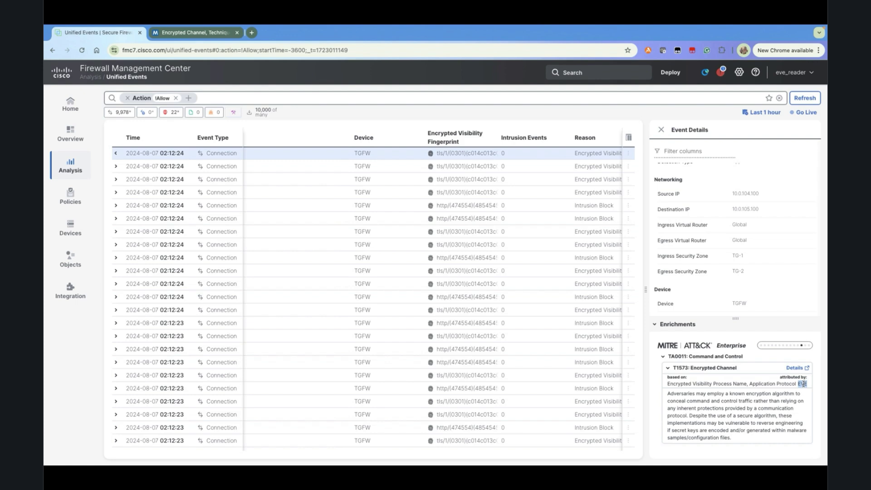
drag(780, 376, 797, 385)
click(661, 130)
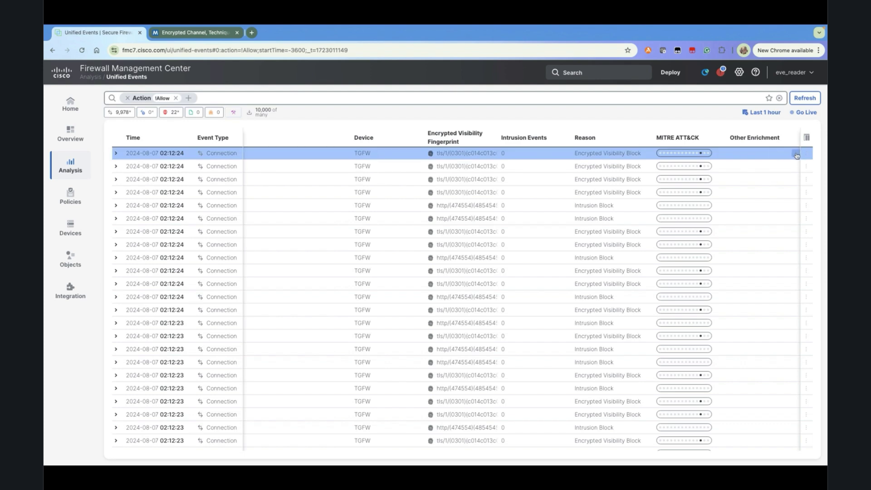
Add a filter exclusion for events with an empty Other Enrichment value
click(796, 155)
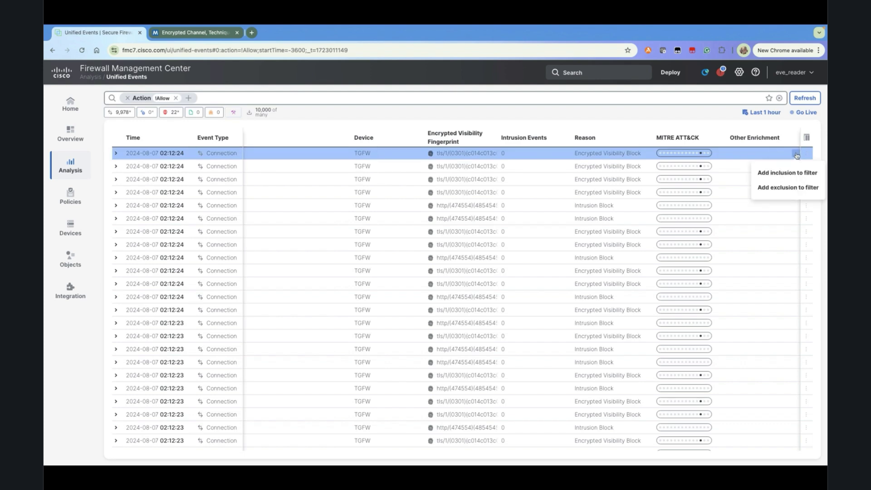
click(768, 188)
click(773, 97)
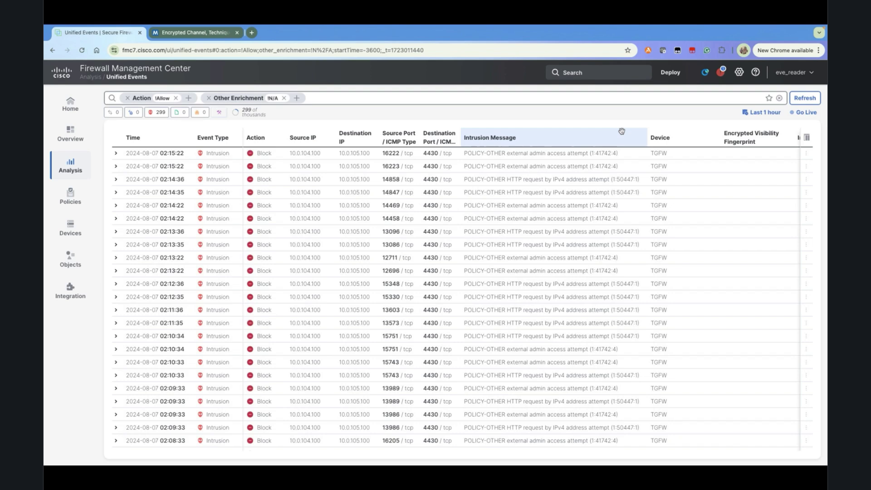
scroll(617, 295, right, 5)
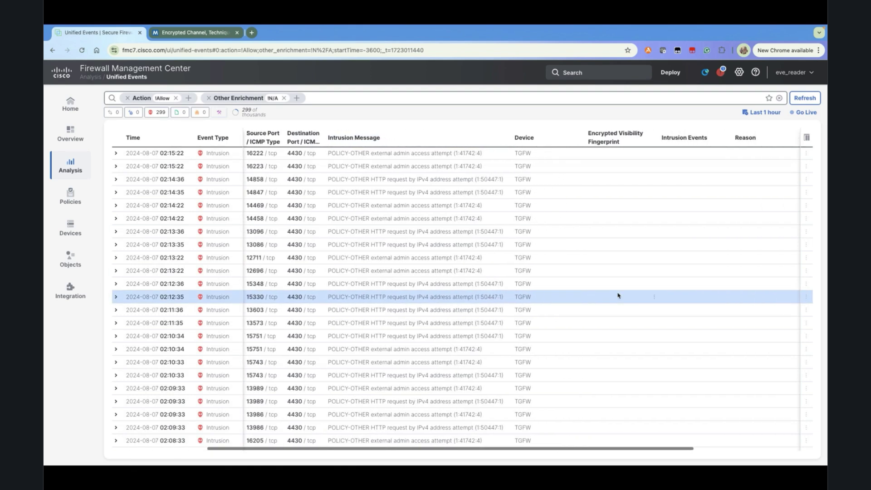
scroll(618, 295, right, 5)
scroll(617, 296, right, 1)
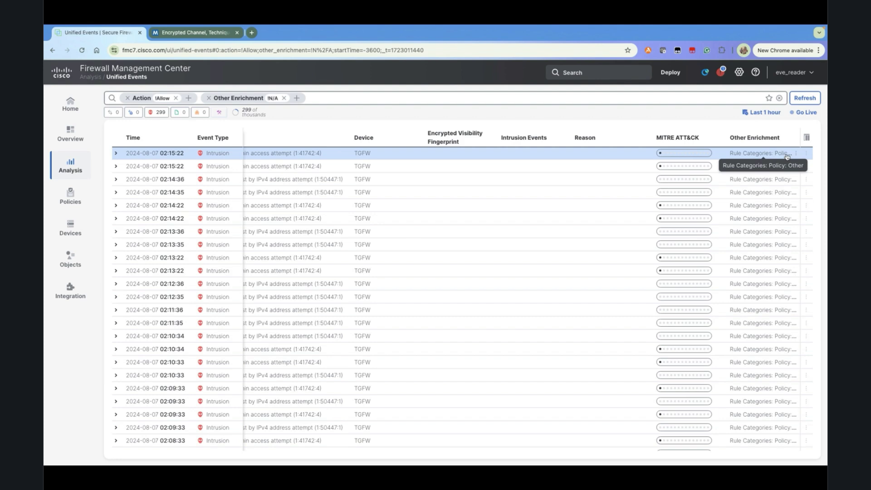
Inspect the first intrusion event's Reconnaissance technique and Policy rule subcategory
click(116, 154)
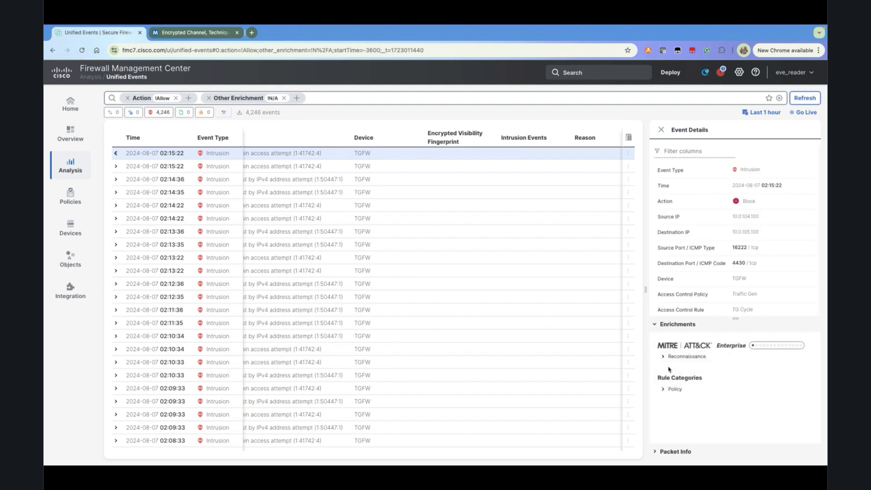
click(663, 356)
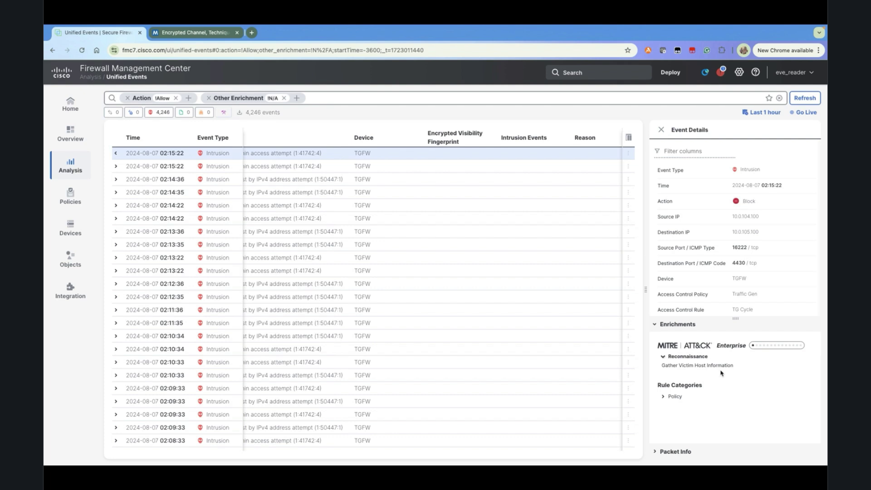
click(681, 396)
Swap the Other Enrichment filter for a MITRE ATT&CK filter on 'Command and control'
click(660, 129)
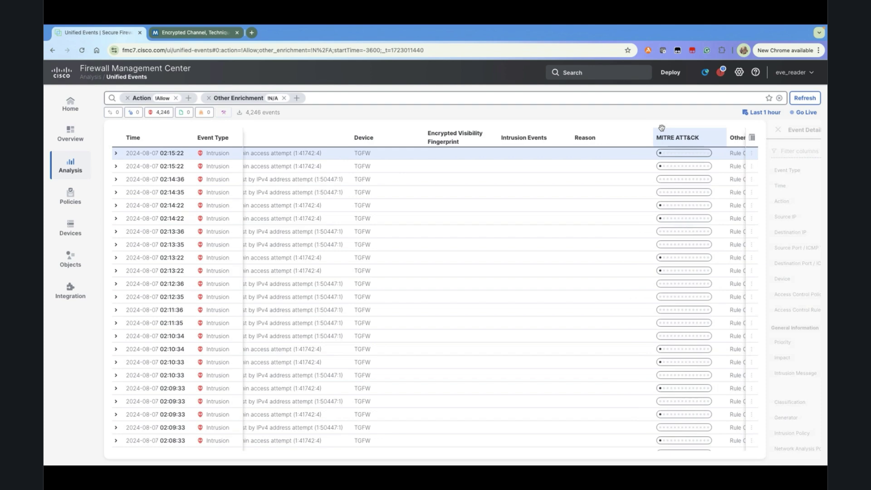
click(325, 97)
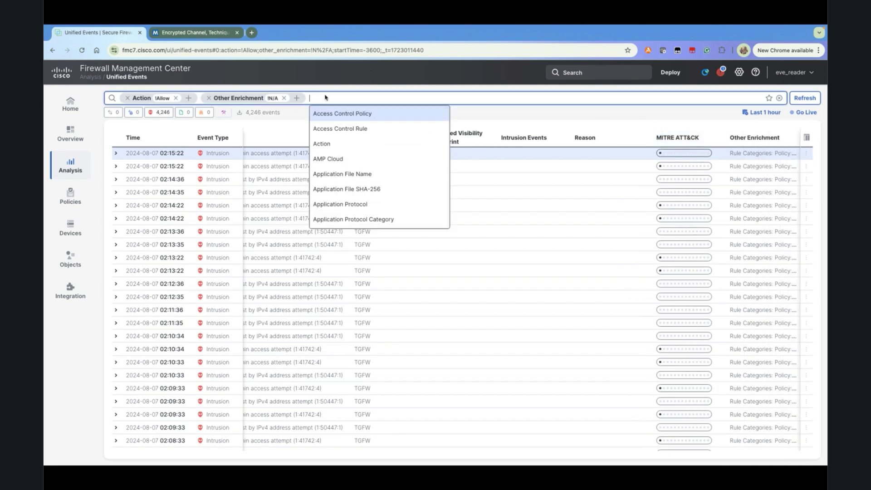
text(mi)
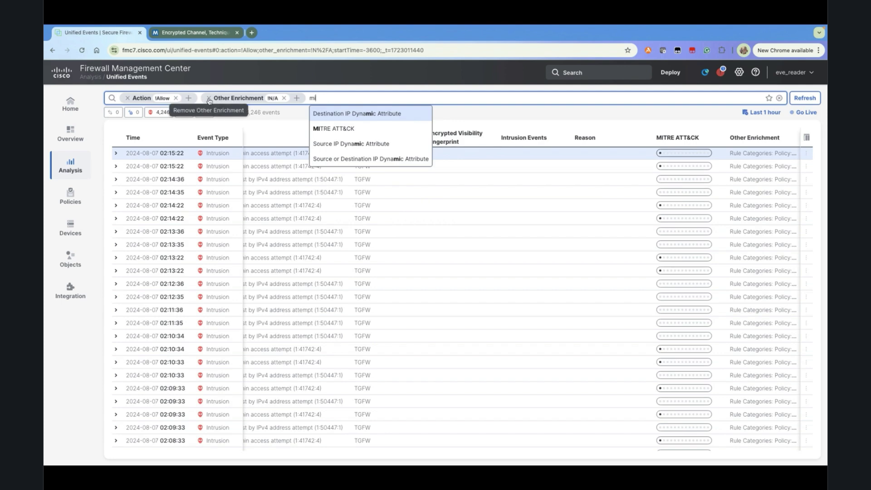
click(209, 98)
click(235, 128)
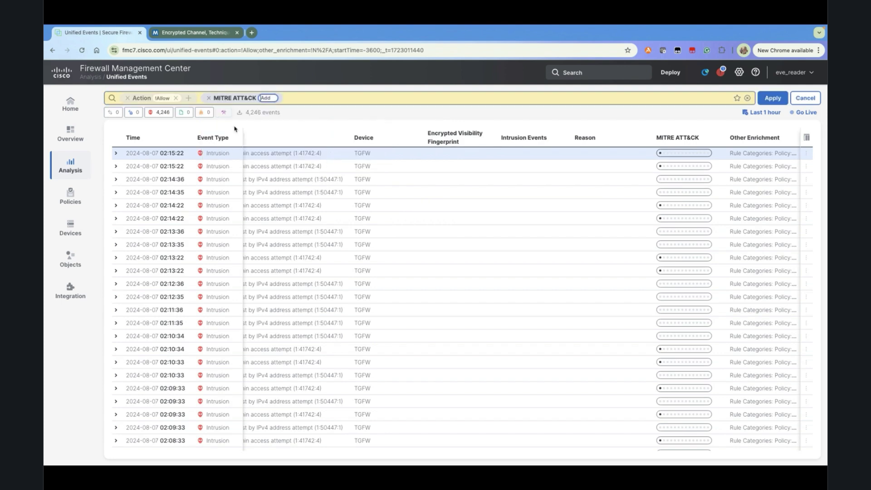
click(266, 98)
text(Comman)
text(d and control)
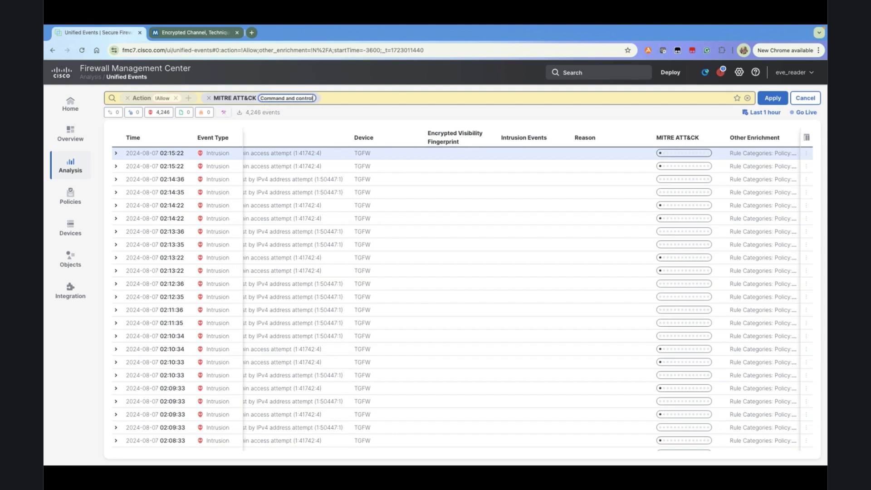
key(Return)
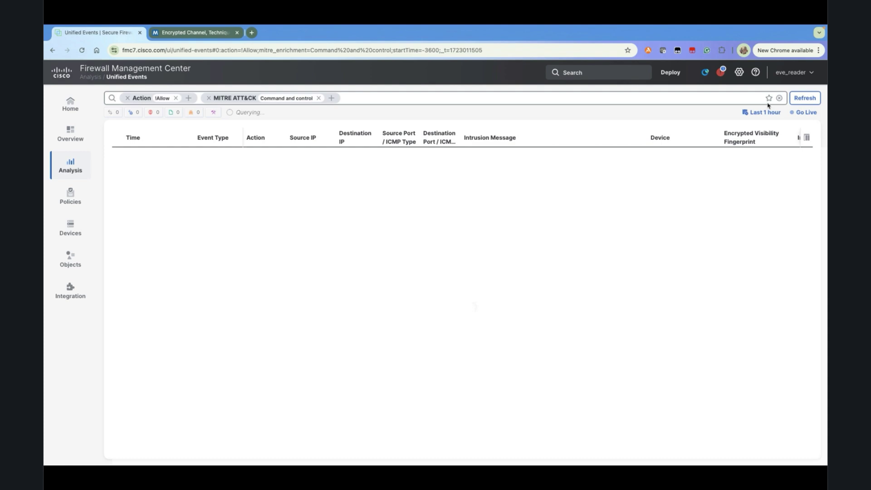
scroll(614, 252, right, 5)
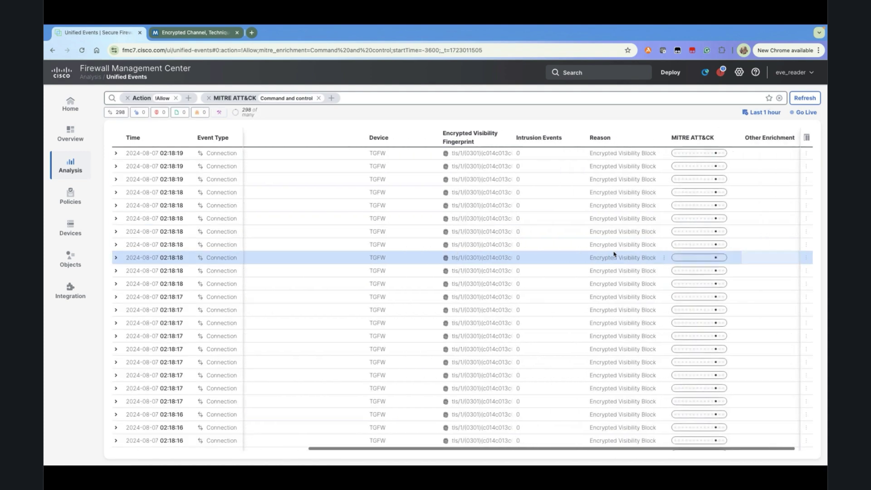